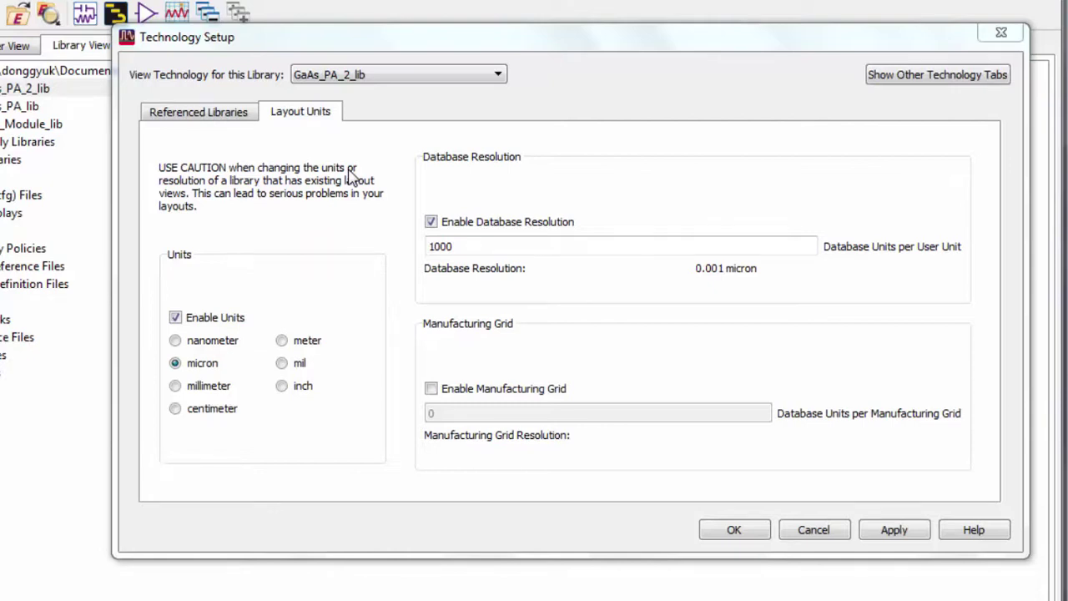
# Review the Referenced Libraries and Layout Units tabs, then accept micron units at 1000 resolution
pyautogui.click(224, 115)
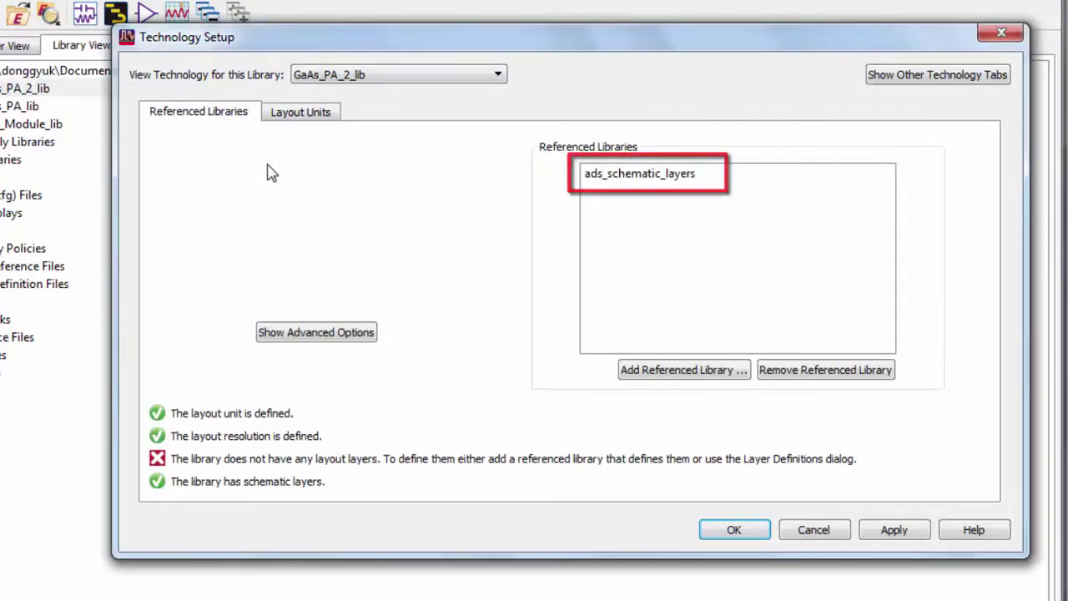
pyautogui.click(281, 115)
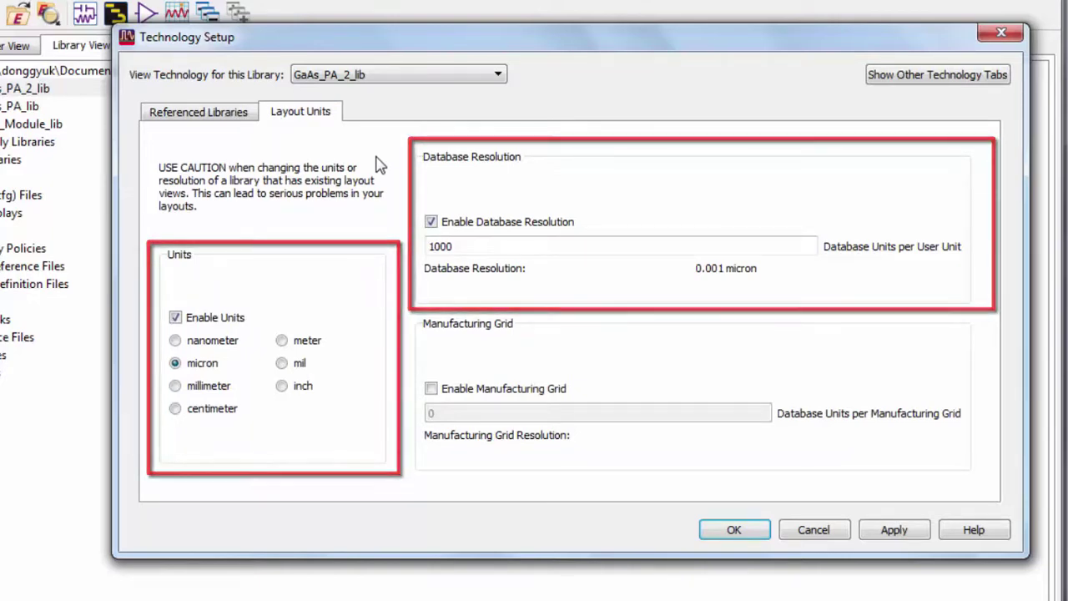
pyautogui.click(737, 532)
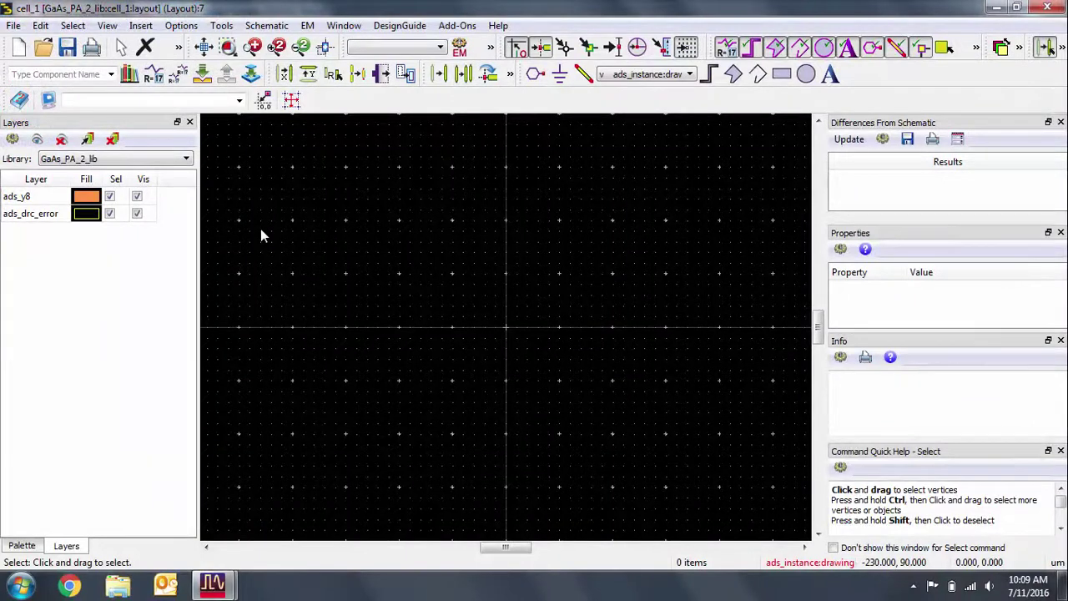
# Start a GDSII import with top_pa_block.gds from the mfg folder as the source file
pyautogui.click(13, 25)
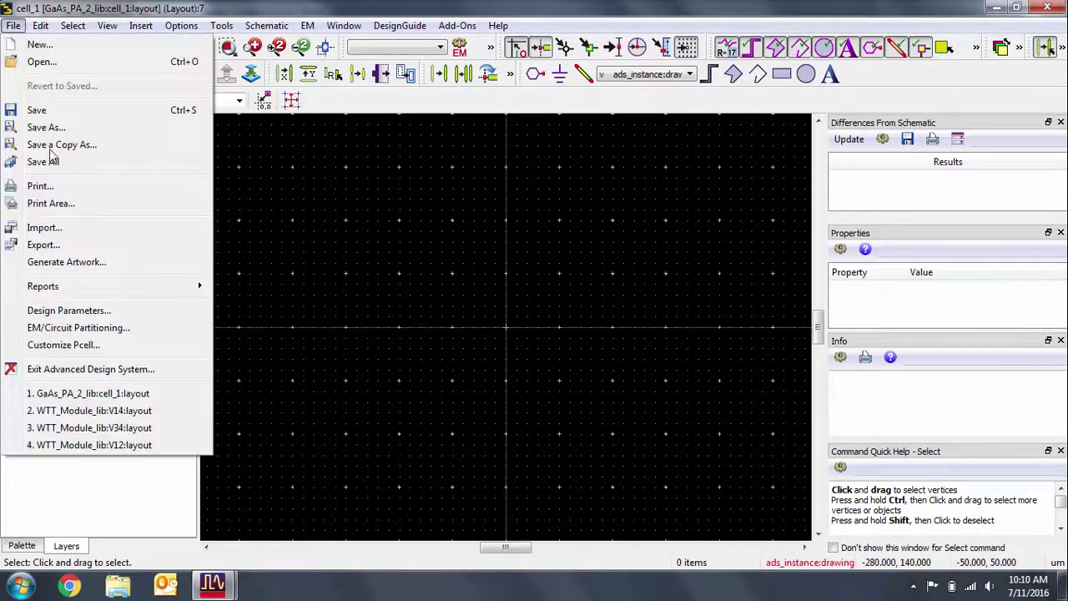
pyautogui.click(62, 231)
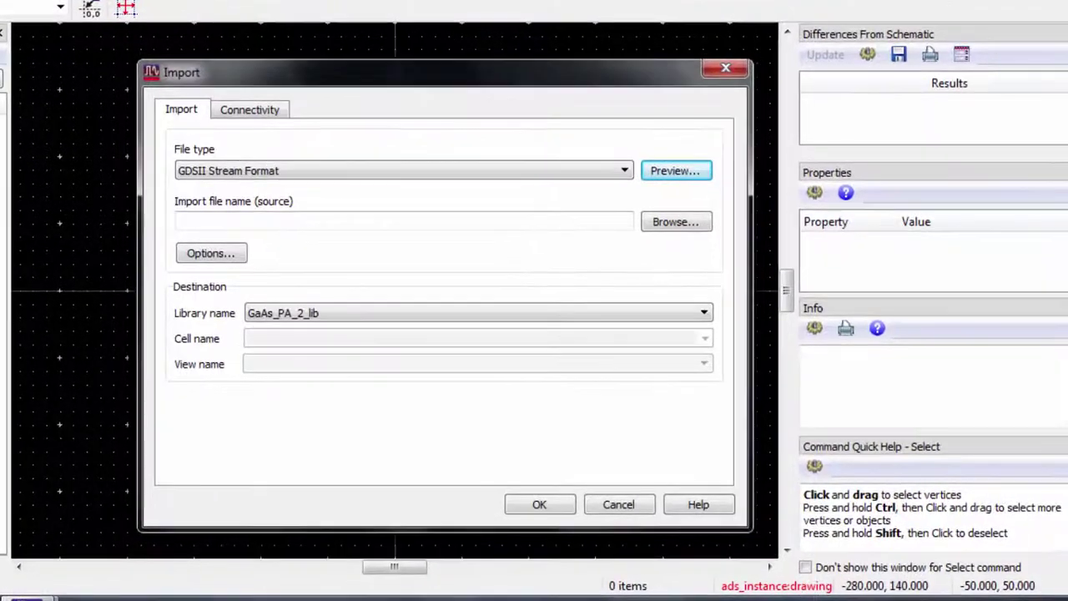
pyautogui.click(686, 225)
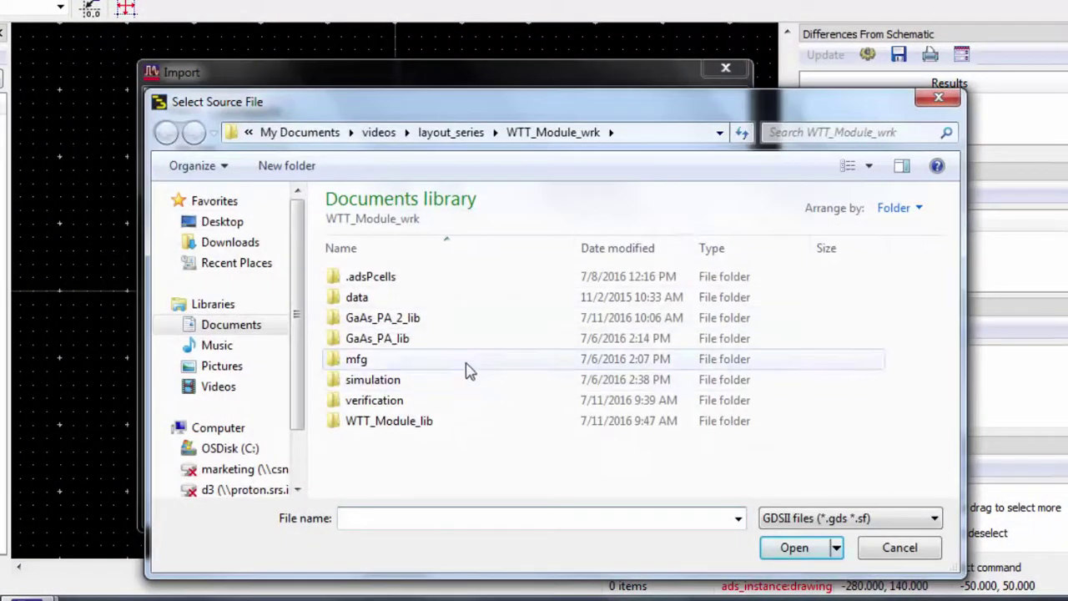
pyautogui.doubleClick(464, 359)
pyautogui.doubleClick(428, 282)
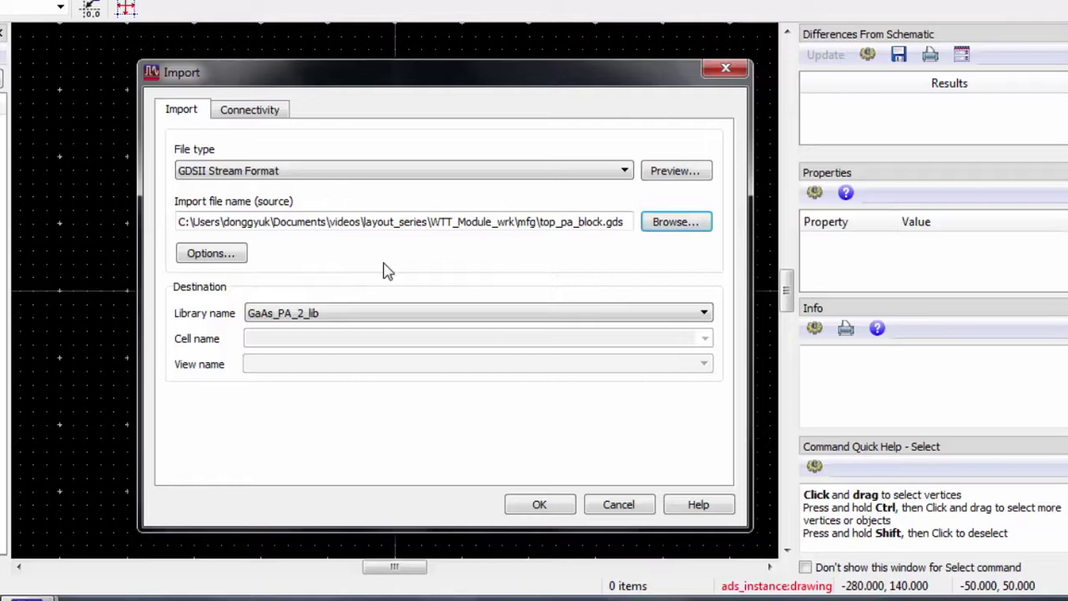
# Set the import's layer mapping to the custom layer map file mfg/test.map
pyautogui.click(209, 255)
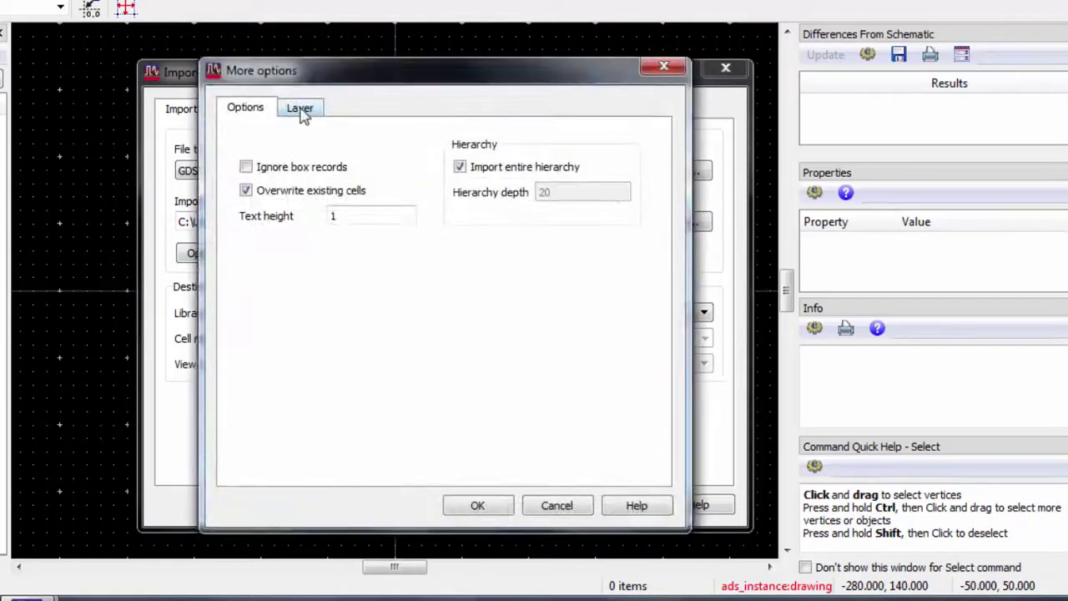
pyautogui.click(302, 112)
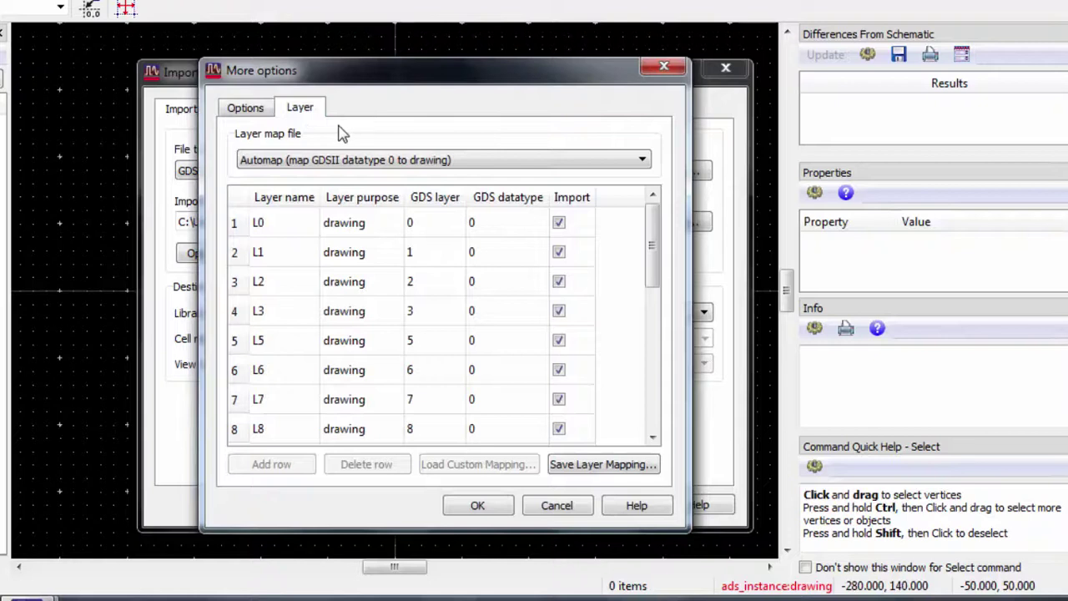
pyautogui.click(341, 161)
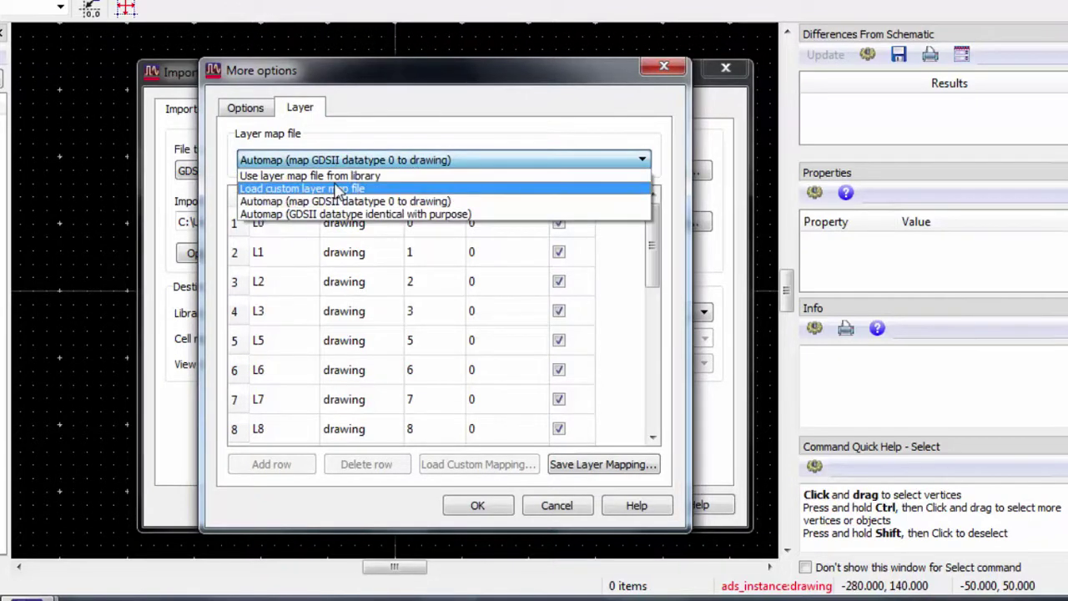
pyautogui.click(338, 190)
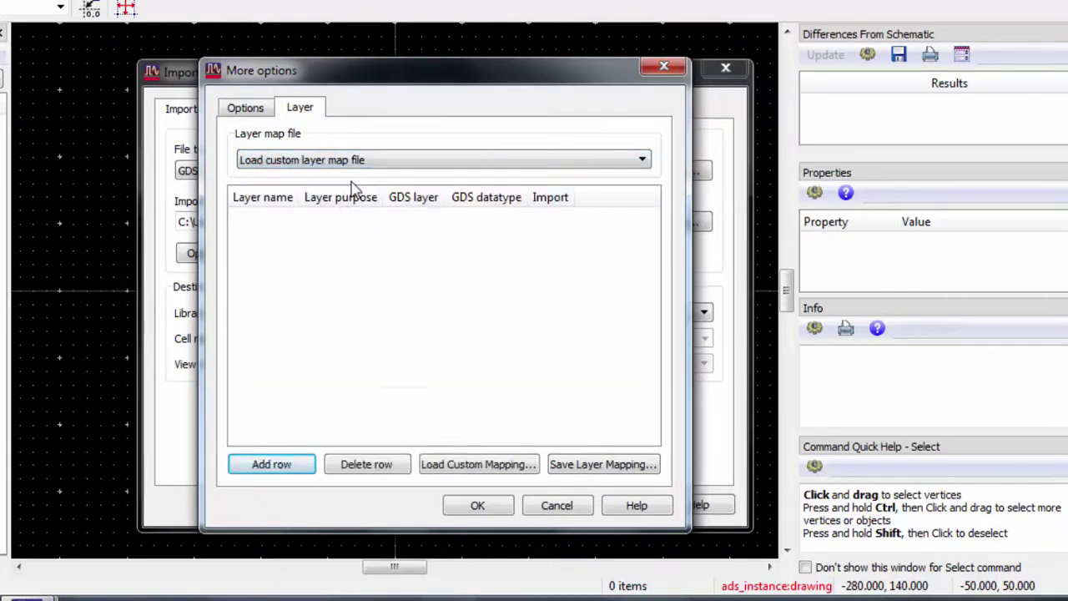
pyautogui.click(473, 467)
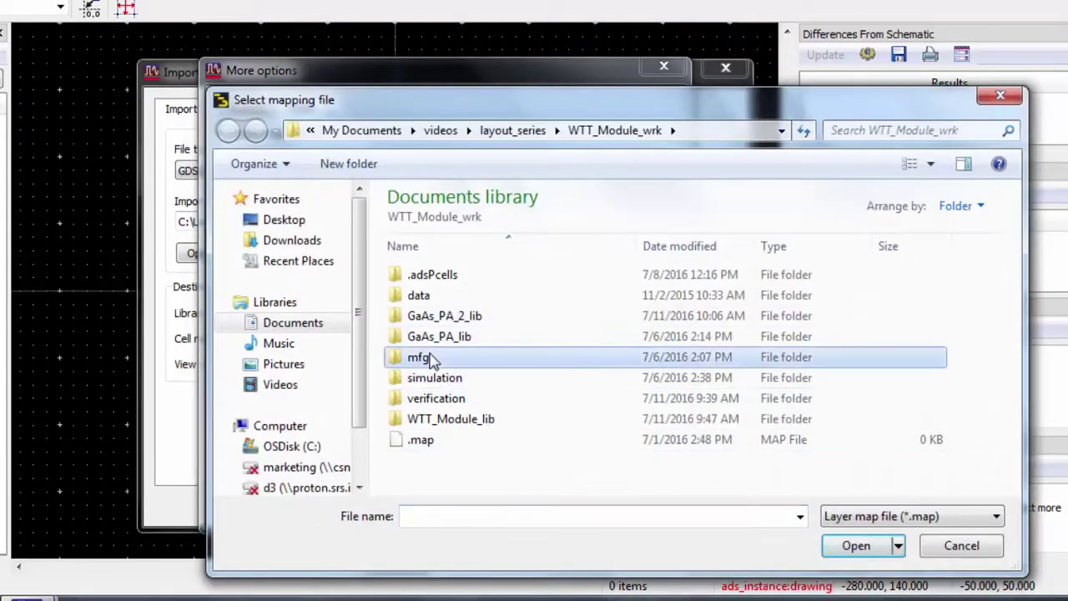
pyautogui.doubleClick(432, 357)
pyautogui.doubleClick(439, 302)
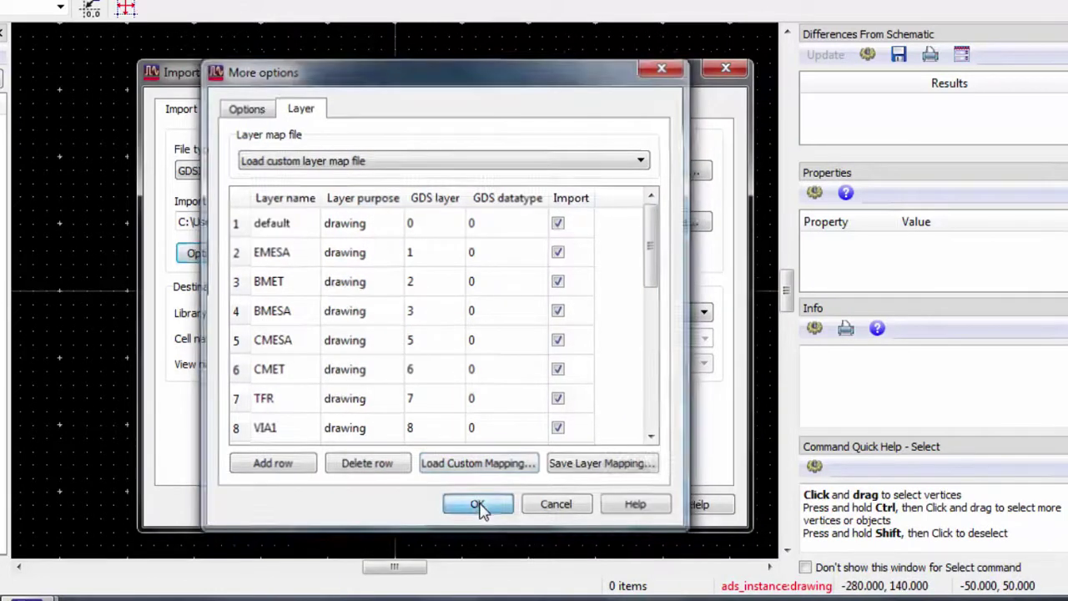
pyautogui.click(479, 506)
# Run the GDSII import, dismiss the status report, and maximize the top_pa_block layout
pyautogui.click(540, 504)
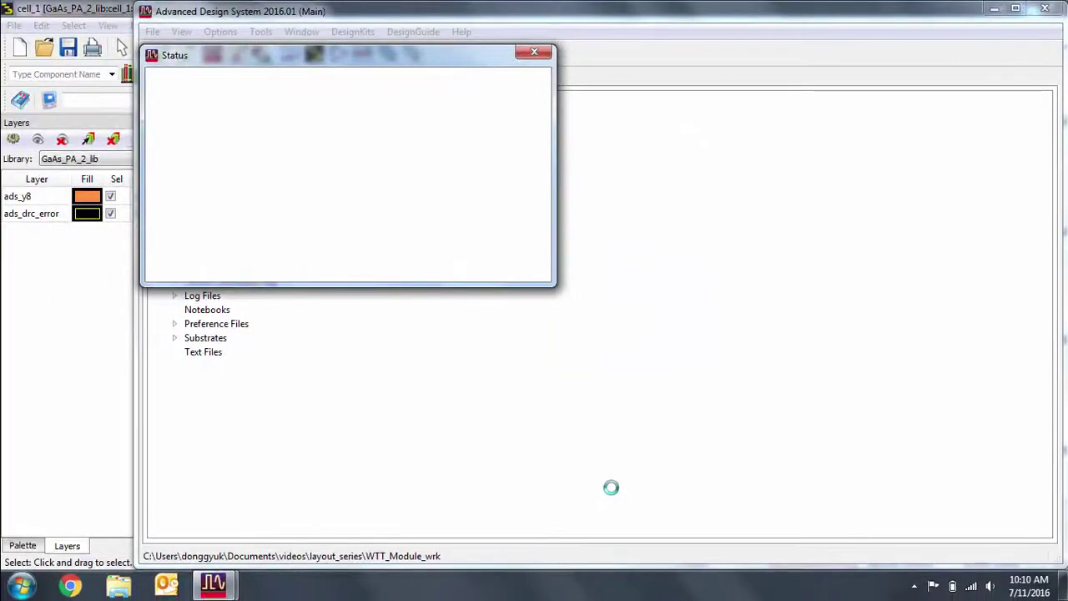
pyautogui.click(532, 54)
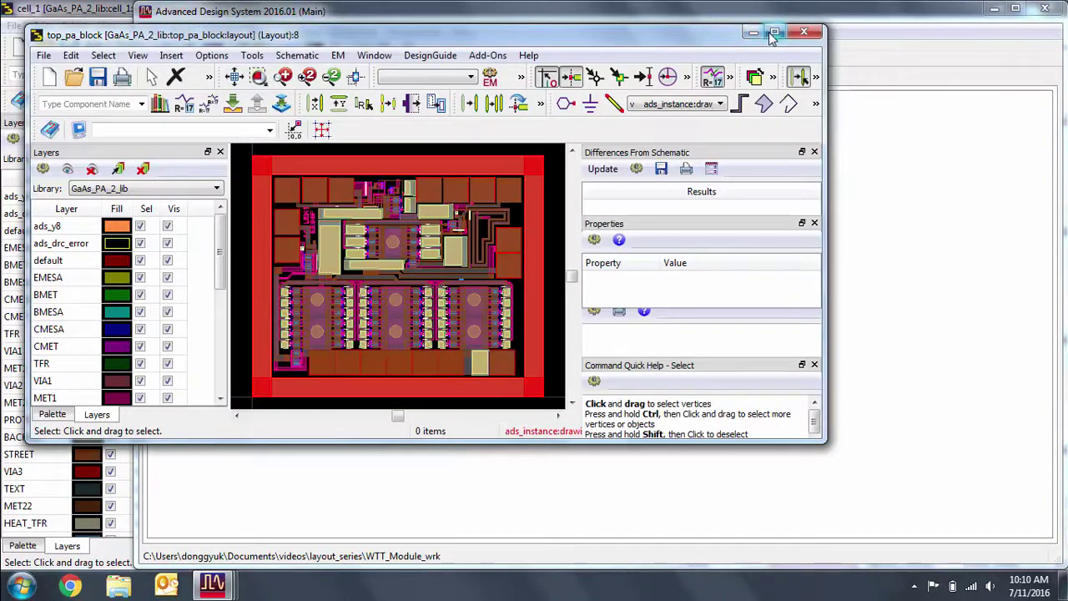
pyautogui.click(774, 33)
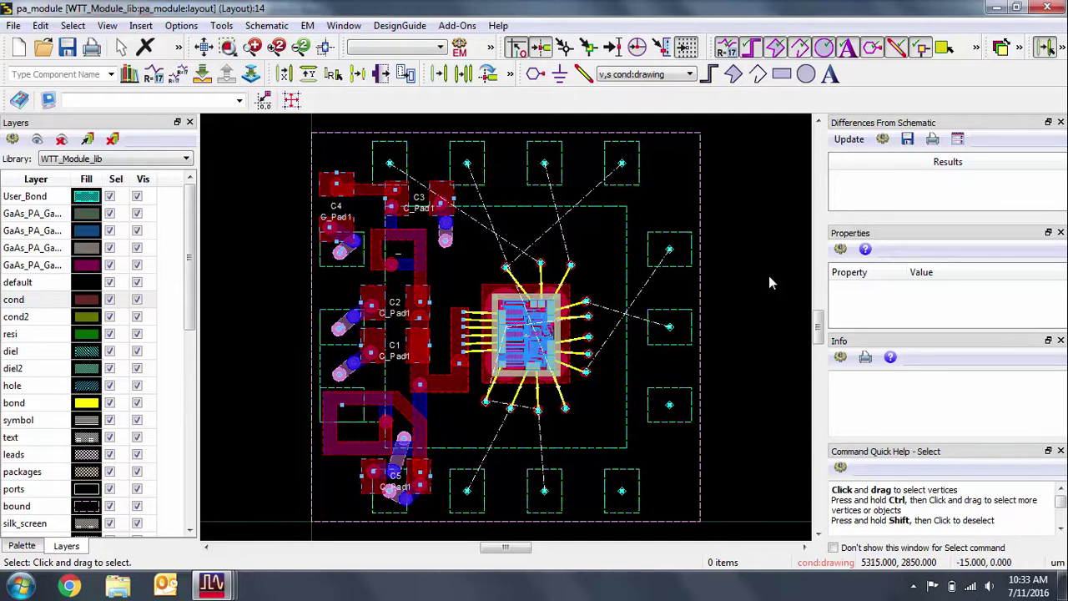
# List pa_module's differences from schematic, then bring up the Tools menu
pyautogui.click(849, 140)
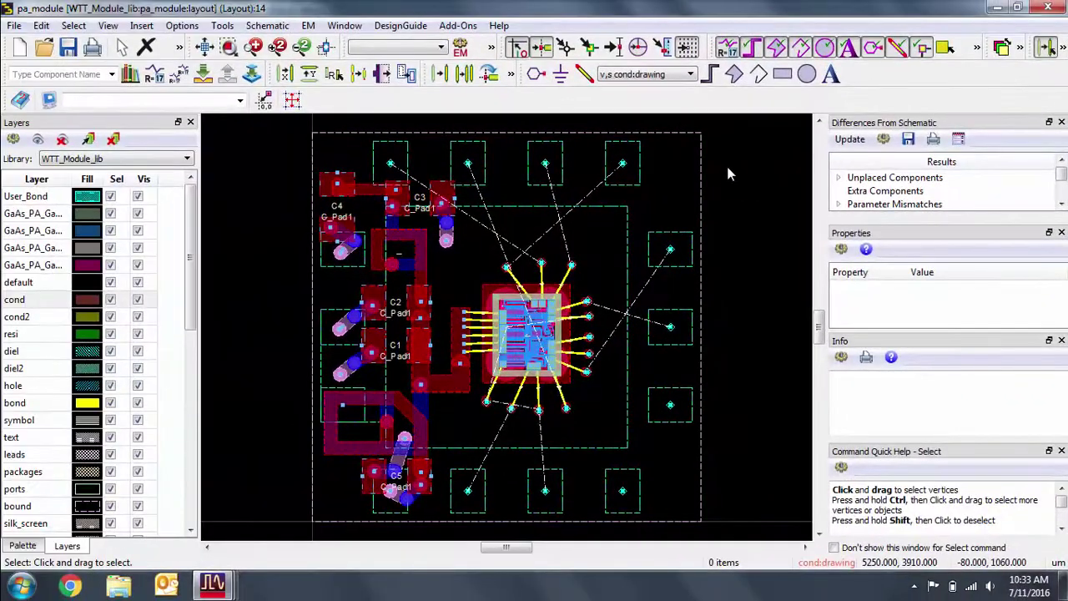
pyautogui.click(222, 25)
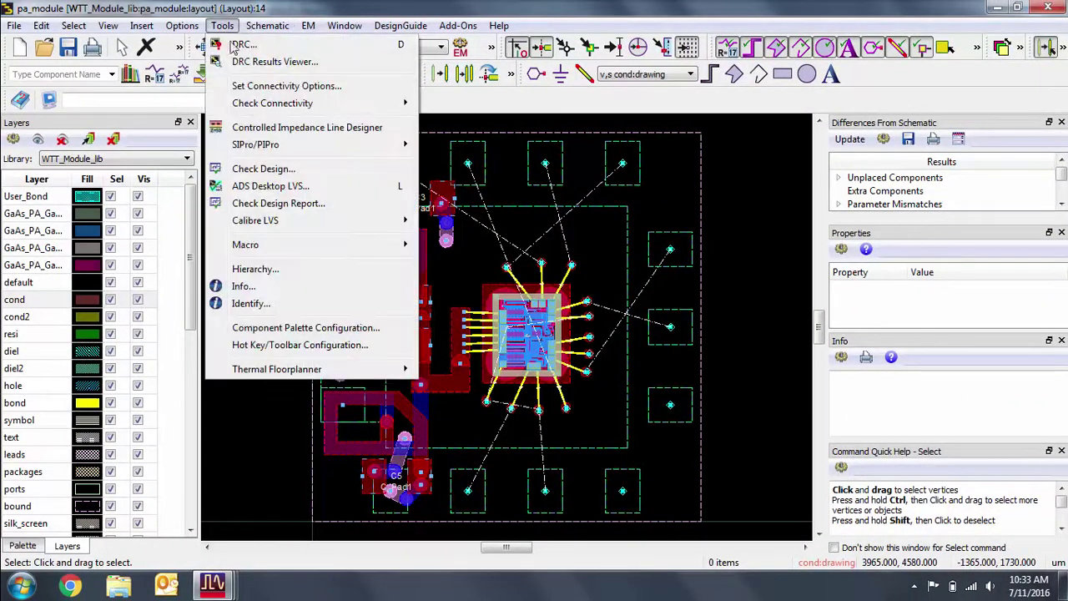
# Switch the layout connectivity options to WYSIWYG Connectivity Mode and apply them
pyautogui.click(250, 86)
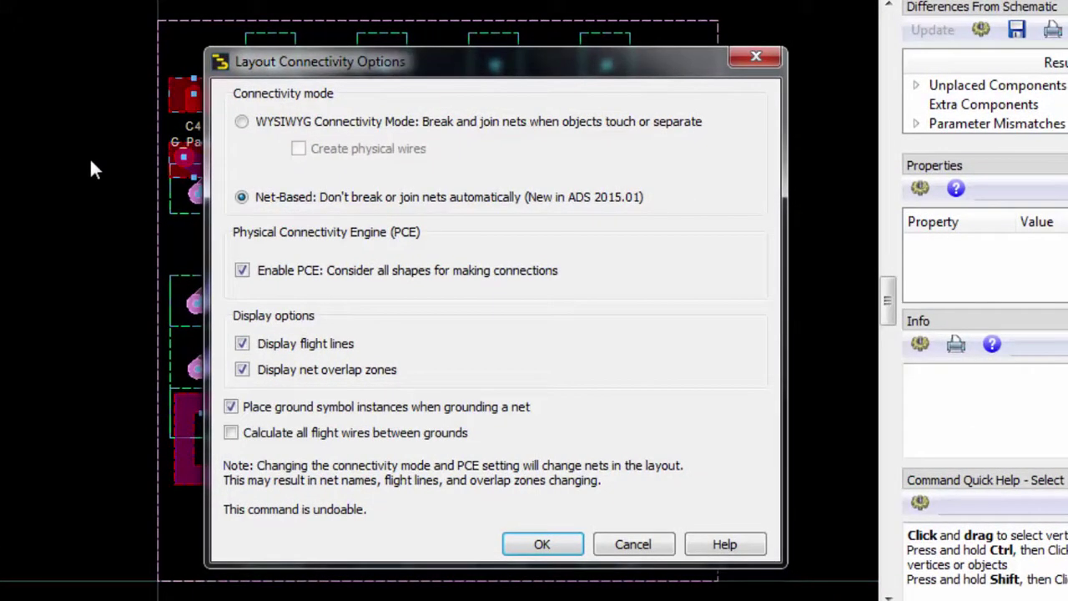
pyautogui.click(365, 123)
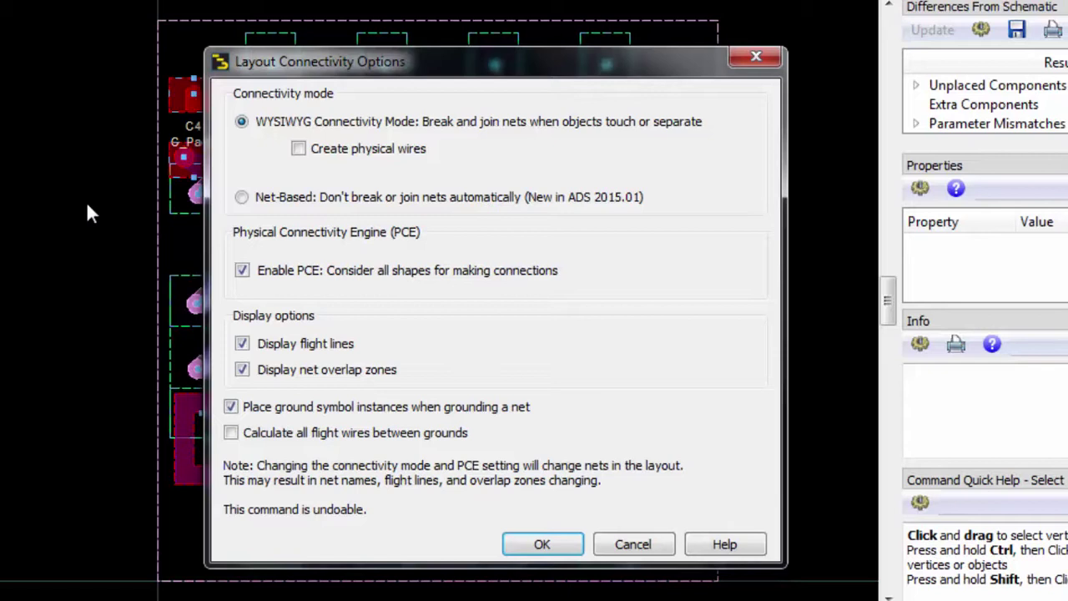
pyautogui.click(544, 546)
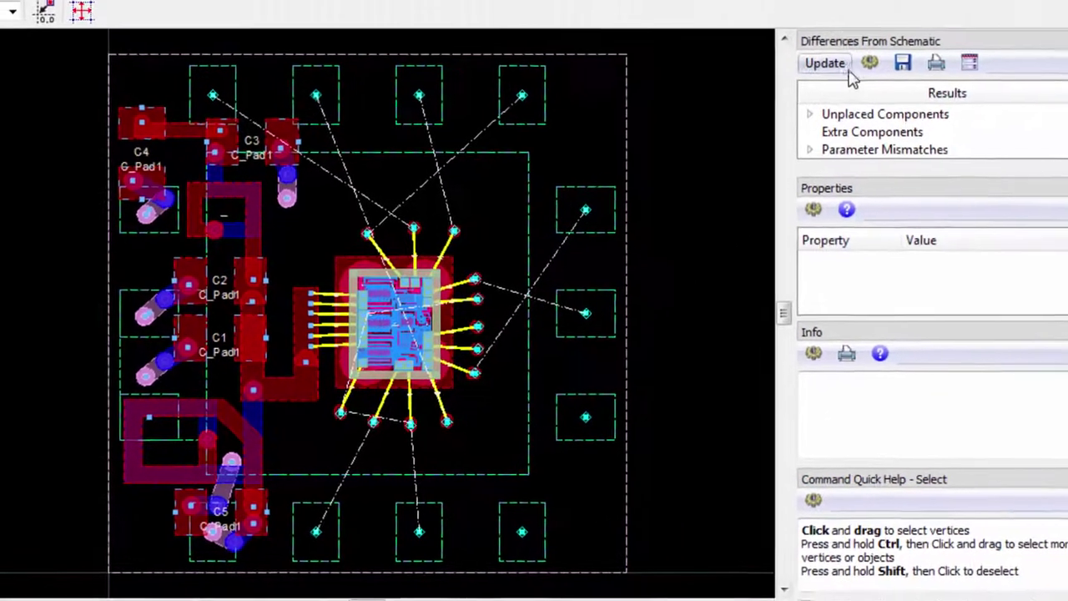
# Select capacitor C2 to see its pin nets N__108 and N__86, then reach Net Mismatches
pyautogui.click(979, 30)
pyautogui.click(820, 144)
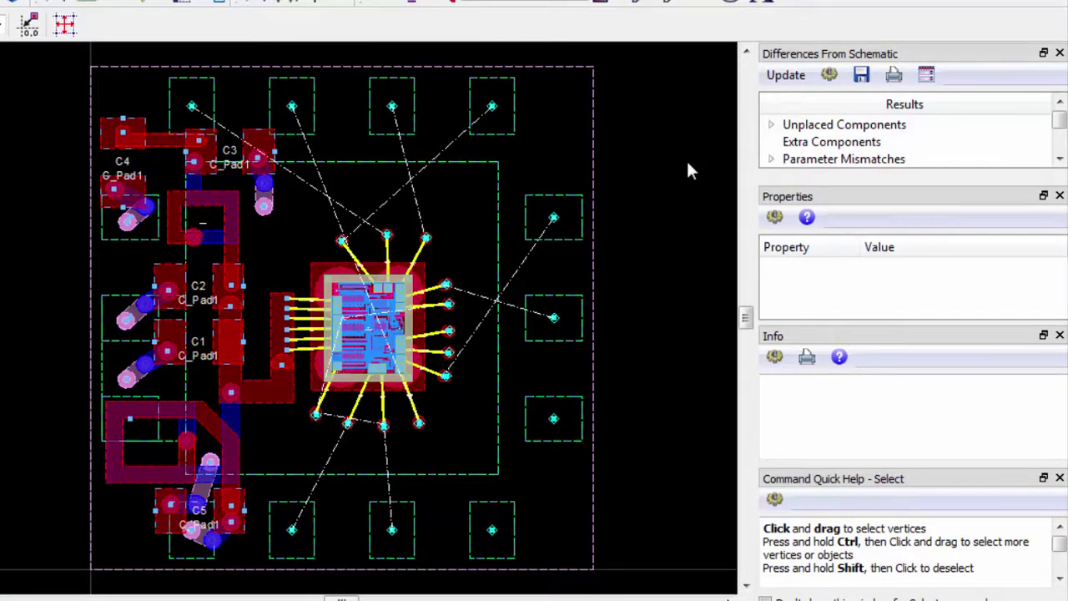
pyautogui.click(193, 286)
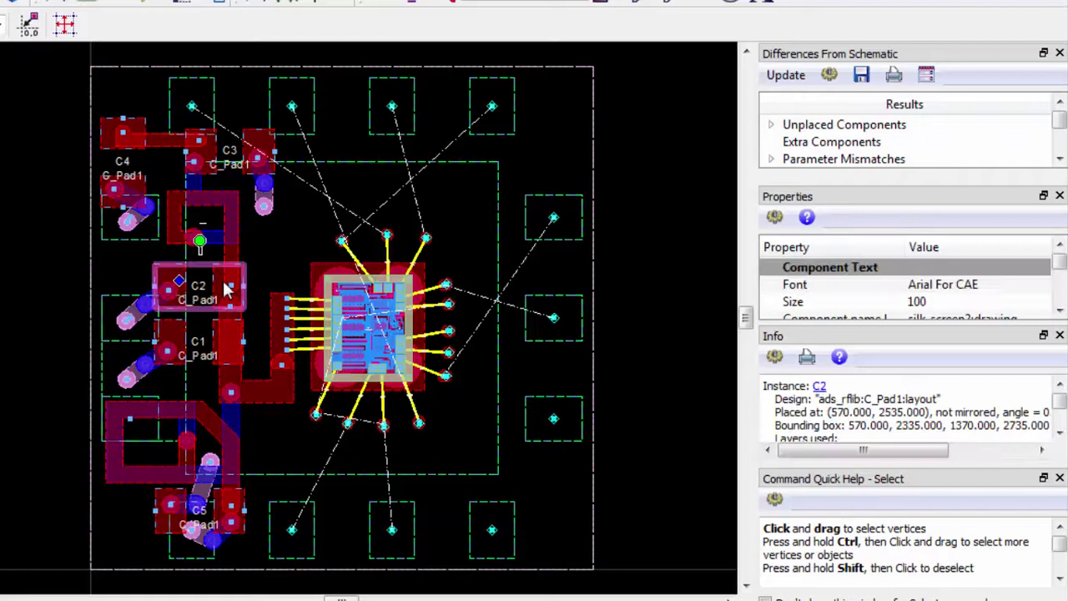
pyautogui.scroll(-5, 772, 303)
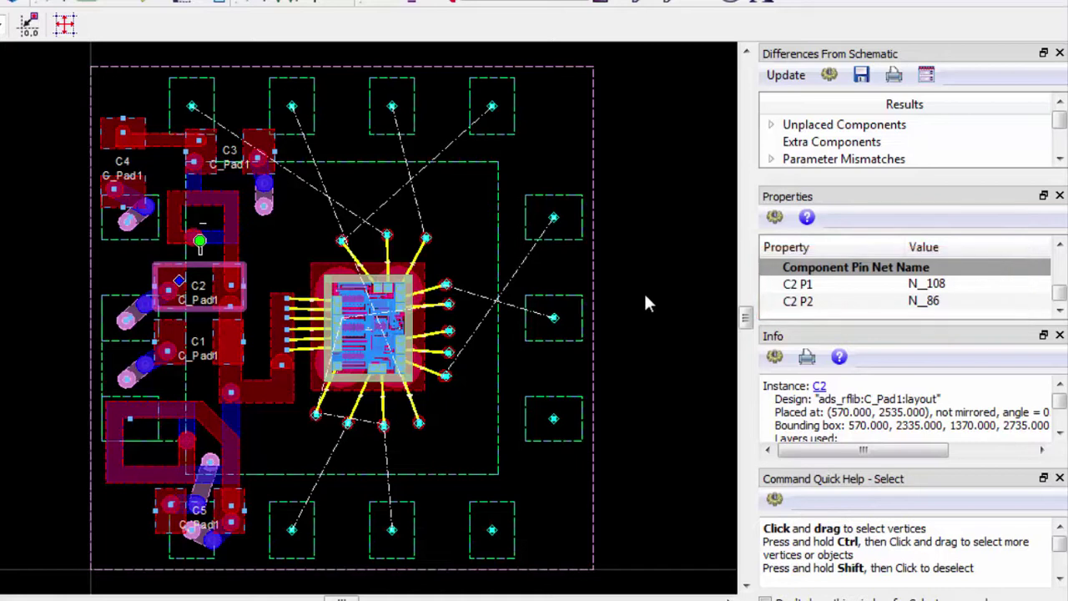
pyautogui.click(1058, 160)
pyautogui.click(1059, 159)
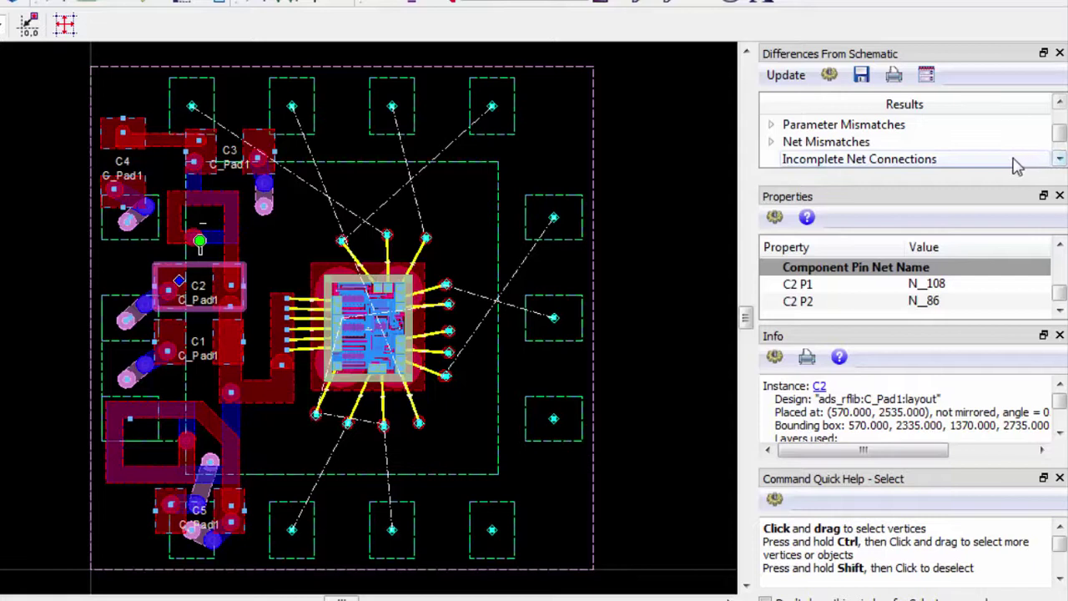
# Apply 'Fix all the net names in layout' to the net mismatches
pyautogui.click(860, 143)
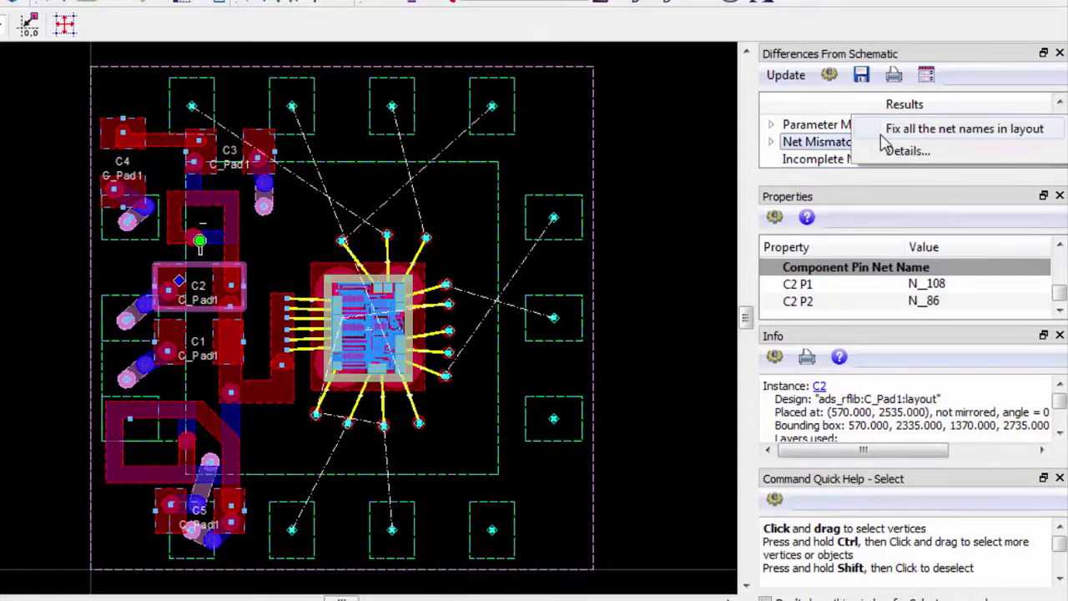
pyautogui.click(881, 134)
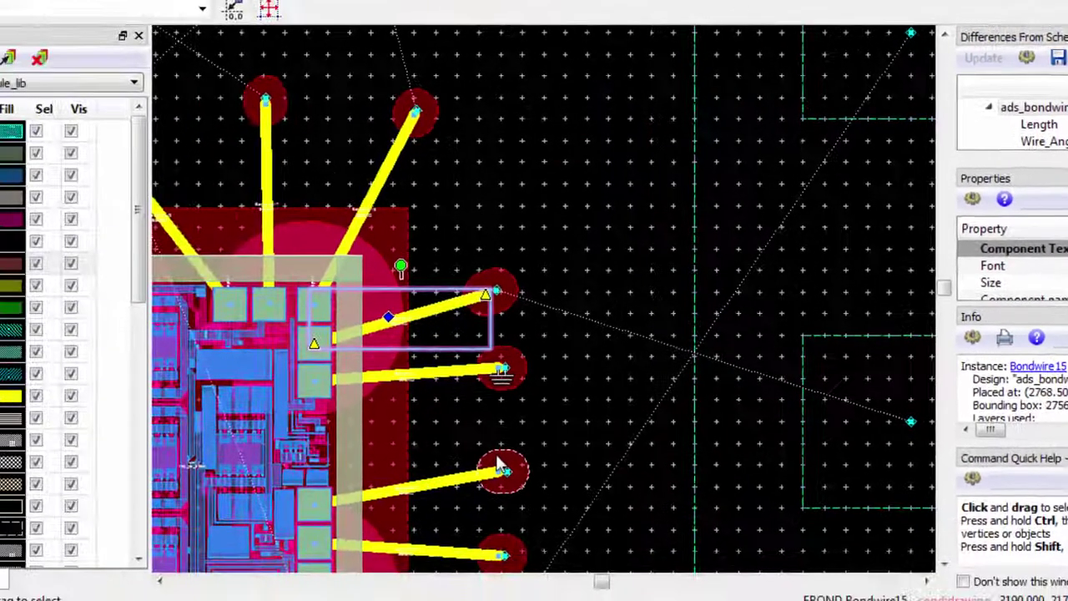
# Open Bondwire15's Edit Instance Parameters, showing Length 412.39764 um and Wire_Angle 15.96
pyautogui.doubleClick(403, 322)
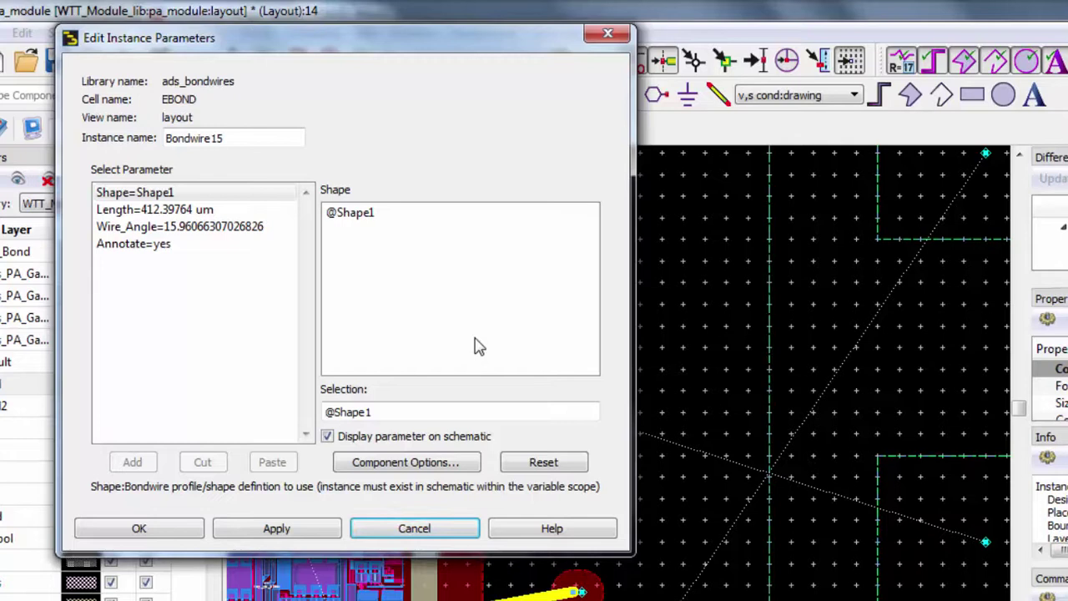
# Cancel the parameters dialog and apply 'Use Value from schematic' to the Bondwire15 mismatch
pyautogui.click(420, 533)
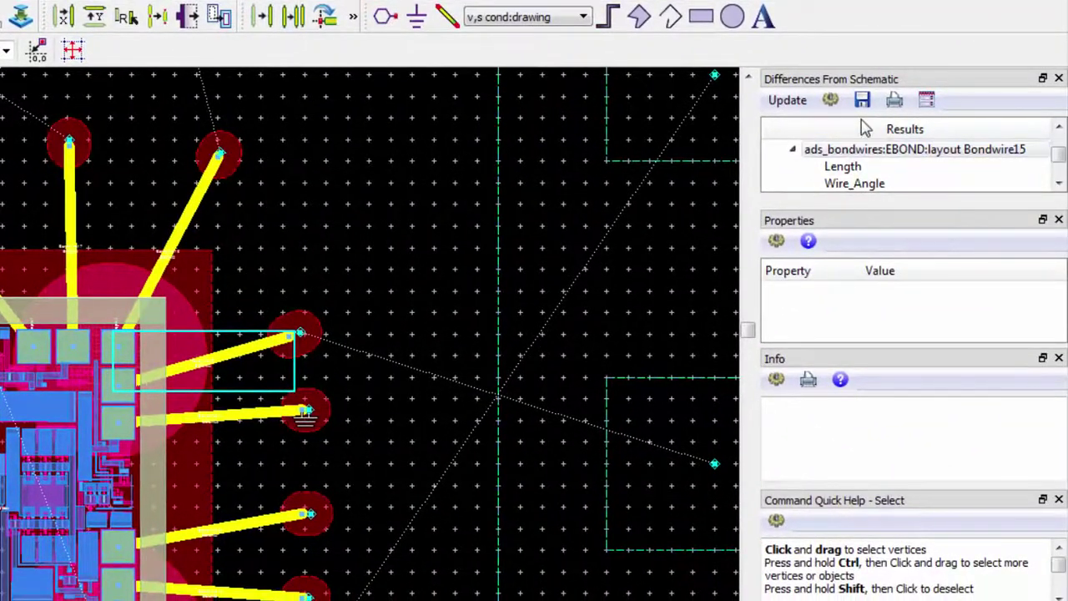
pyautogui.click(866, 152)
pyautogui.rightClick(869, 153)
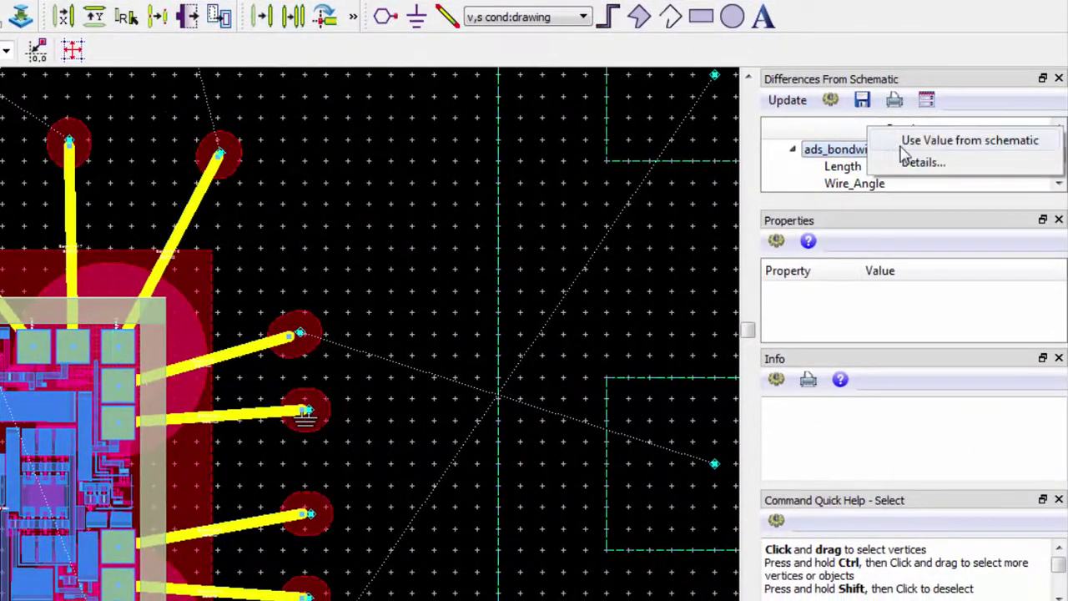
pyautogui.click(905, 139)
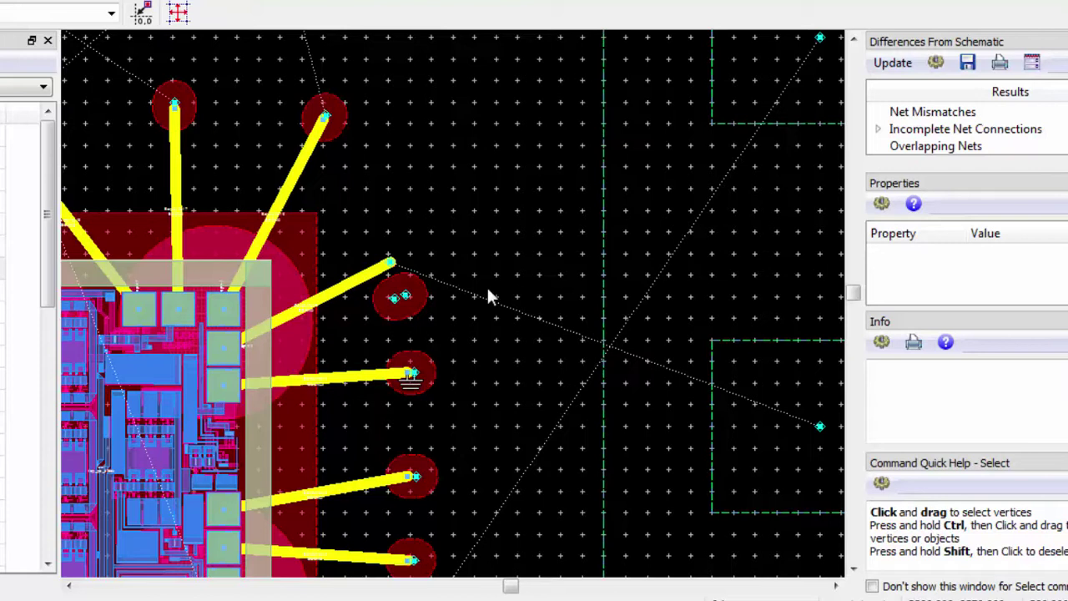
# Drag the N__108 pad trace onto Bondwire15's end so it joins net Iref1
pyautogui.click(406, 299)
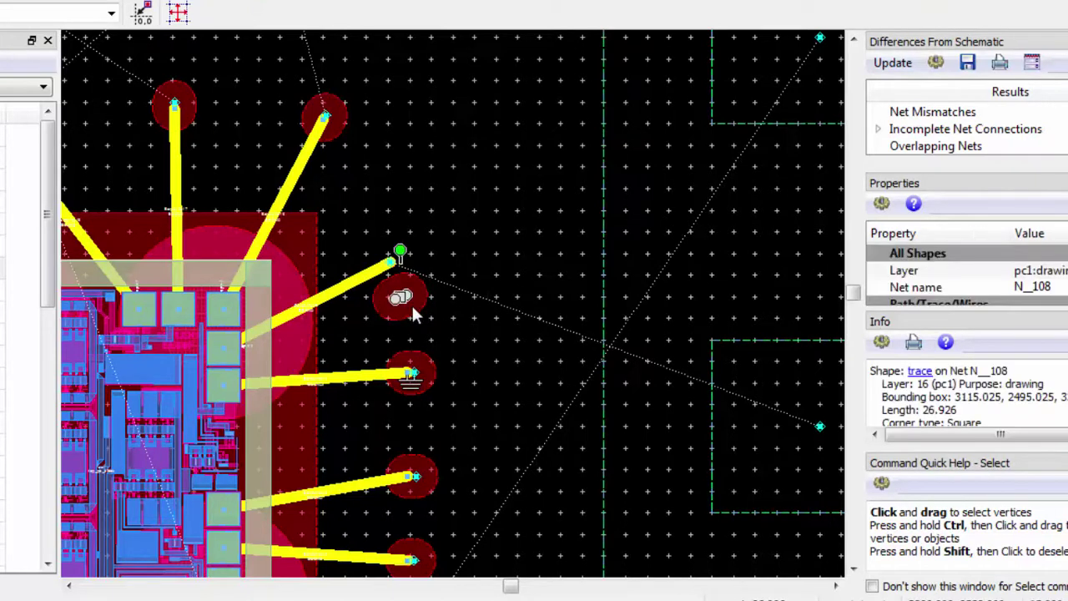
pyautogui.moveTo(408, 300); pyautogui.dragTo(397, 266)
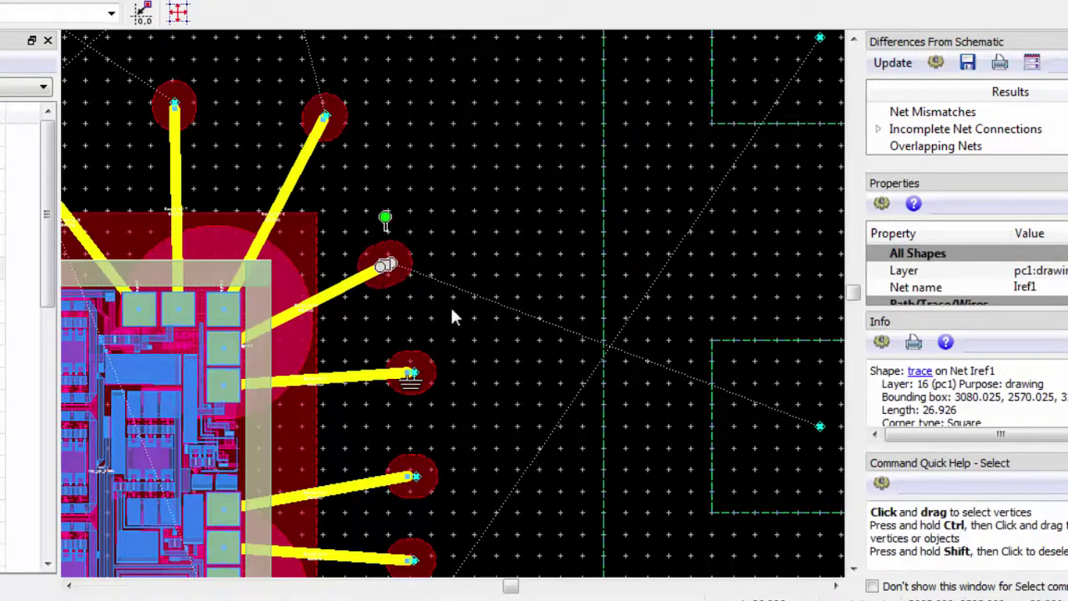